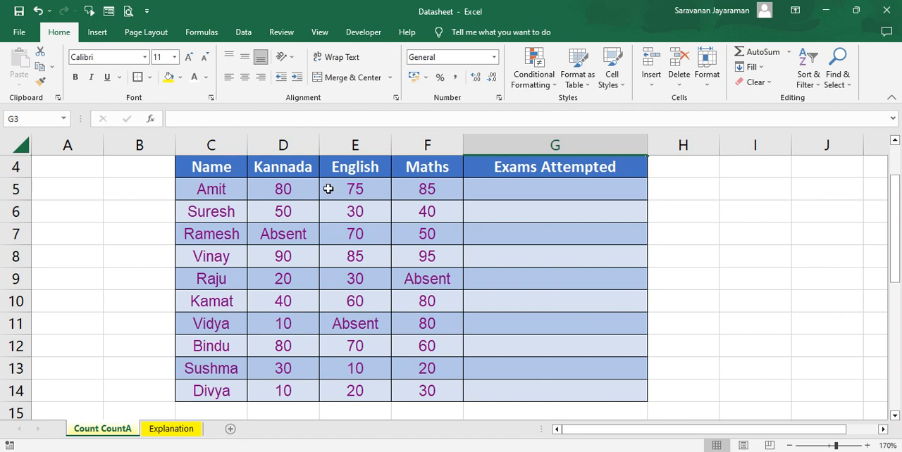
Step: Enter a COUNT formula in G5 that counts Amit's Kannada, English and Maths cells listed individually as D5, E5, F5
{"action": "left_click", "coordinate": [303, 333]}
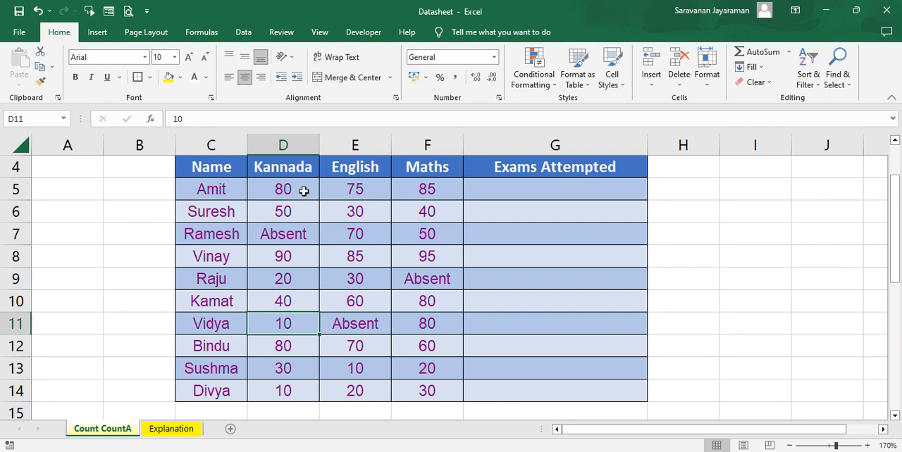
{"action": "left_click", "coordinate": [473, 186]}
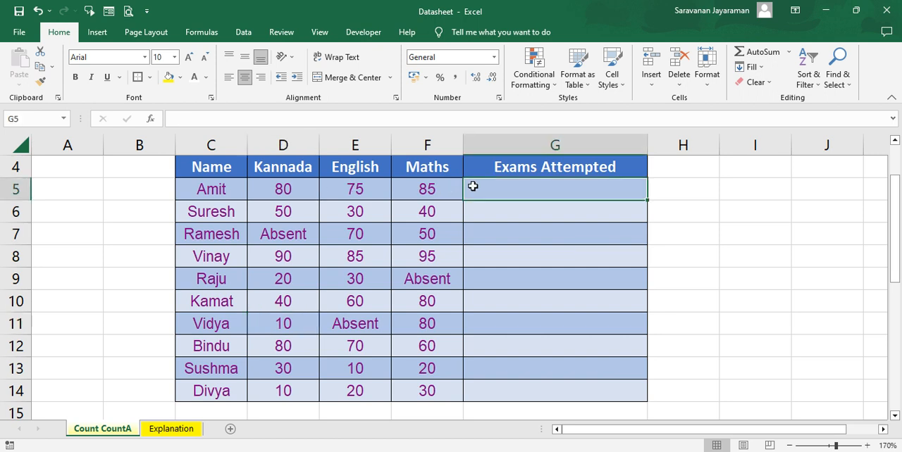
{"action": "type", "text": "="}
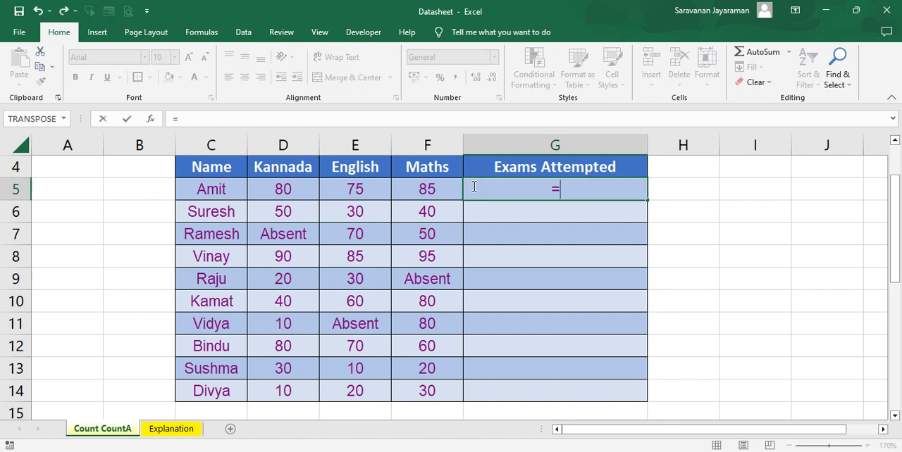
{"action": "type", "text": "coun"}
{"action": "key", "text": "Tab"}
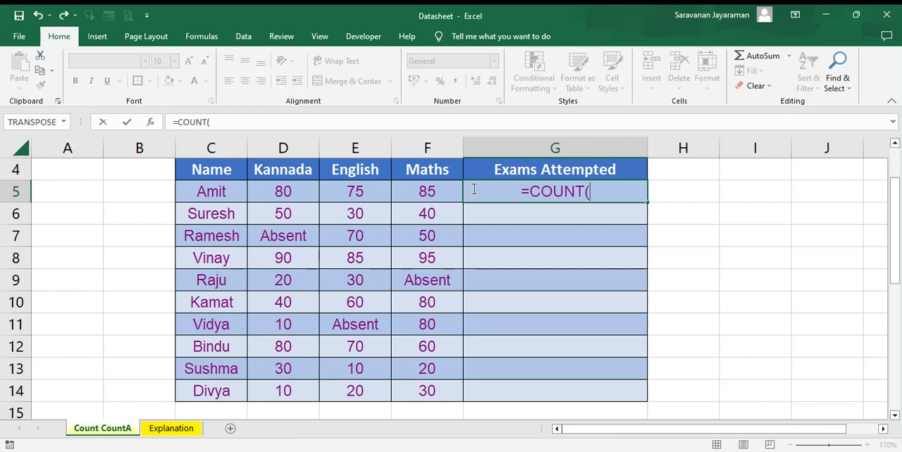
{"action": "left_click", "coordinate": [284, 191]}
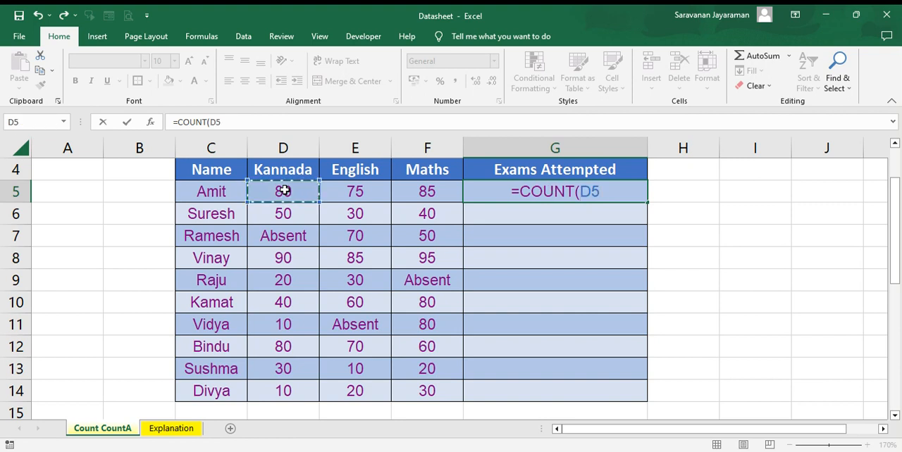
{"action": "type", "text": ","}
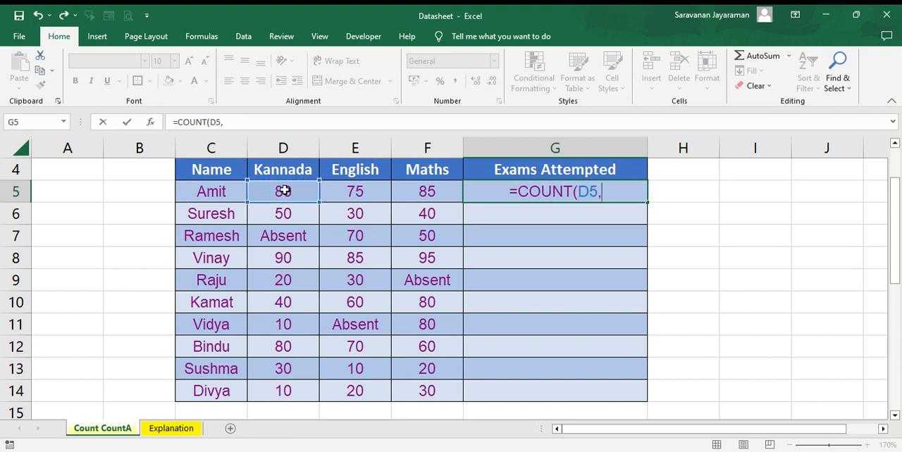
{"action": "left_click", "coordinate": [350, 190]}
{"action": "type", "text": ","}
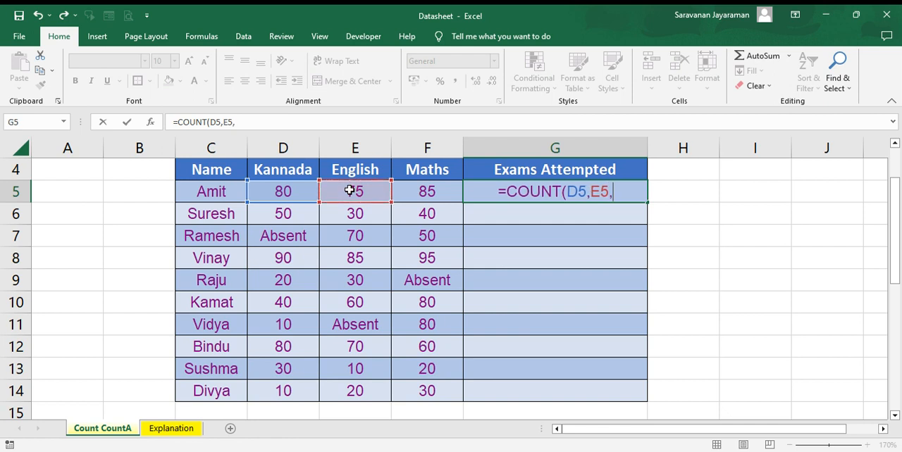
{"action": "left_click", "coordinate": [438, 193]}
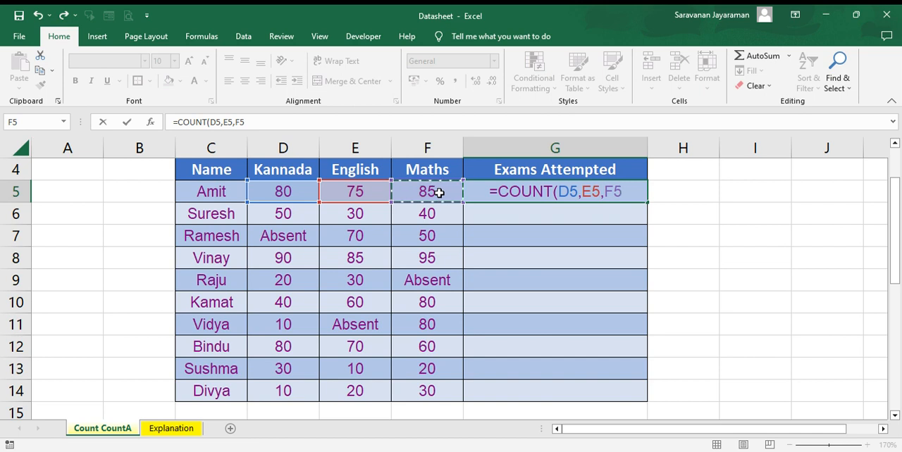
{"action": "type", "text": ")"}
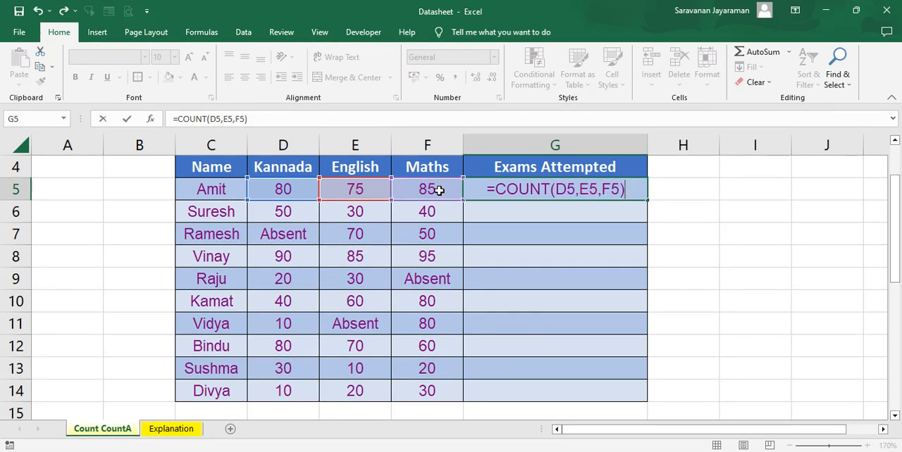
{"action": "key", "text": "Return"}
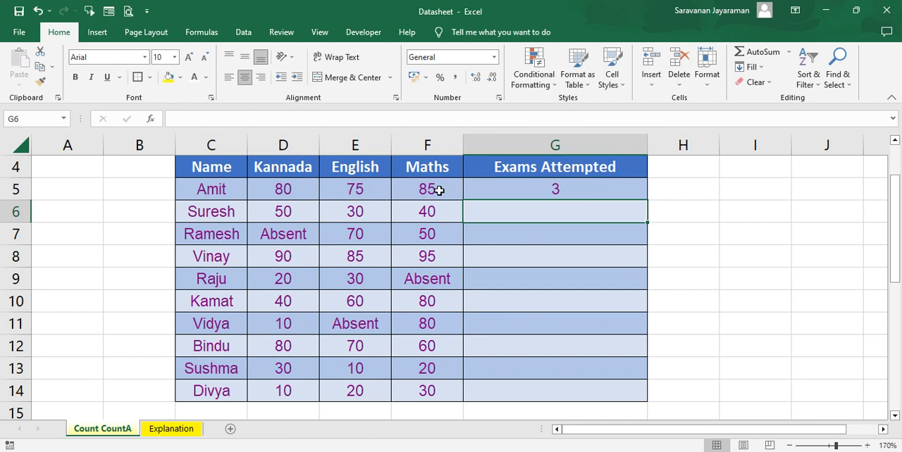
Step: Fill the G5 formula down the Exams Attempted column through row 14
{"action": "left_click", "coordinate": [554, 189]}
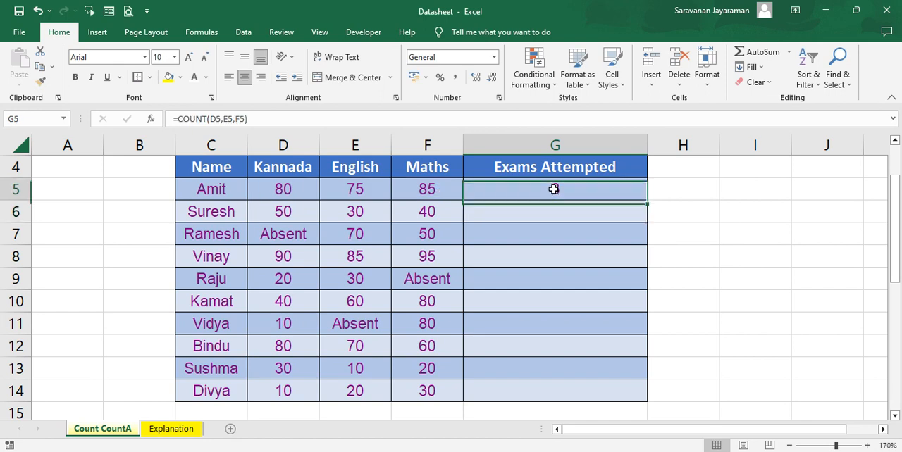
{"action": "double_click", "coordinate": [646, 202]}
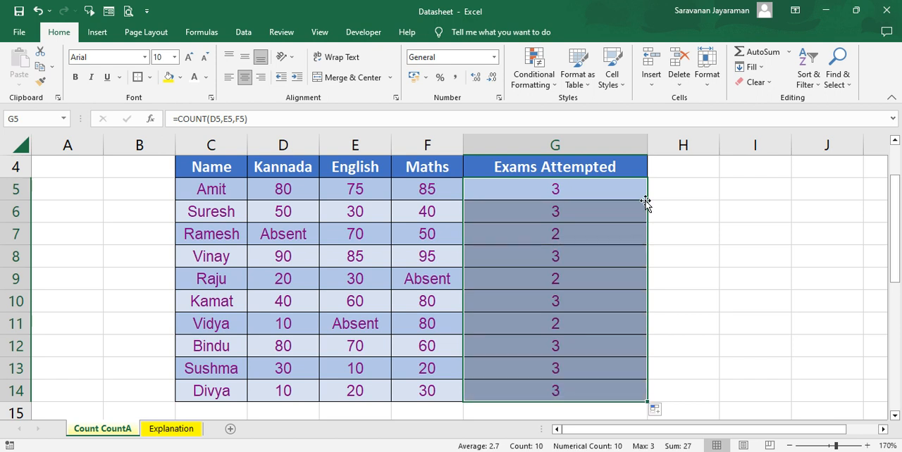
{"action": "key", "text": "Down"}
{"action": "key", "text": "Down"}
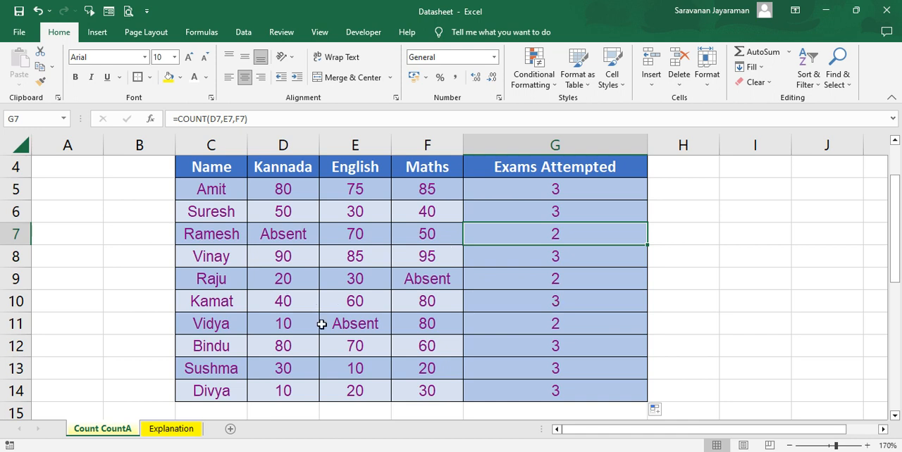
Step: Review the copied formulas in the Exams Attempted column, including Vidya's row, and return to G5
{"action": "left_click", "coordinate": [528, 325]}
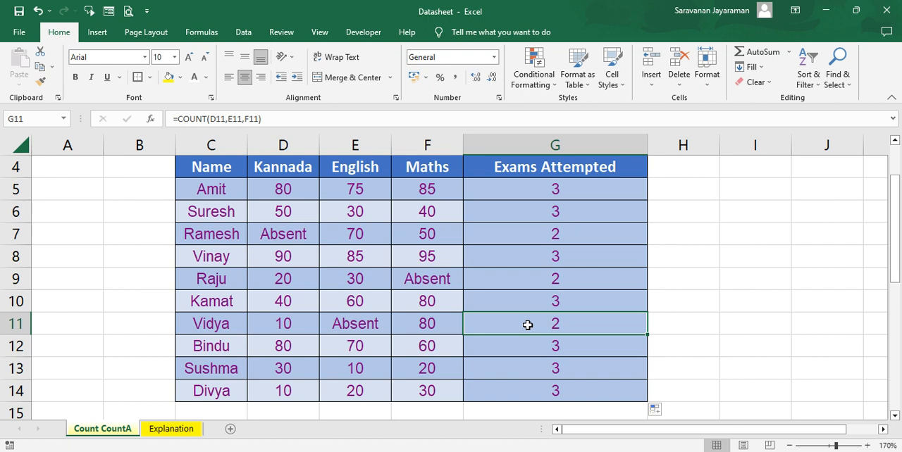
{"action": "key", "text": "Up"}
{"action": "key", "text": "Up"}
{"action": "key", "text": "Up"}
{"action": "key", "text": "Up"}
{"action": "key", "text": "Up"}
{"action": "key", "text": "Up"}
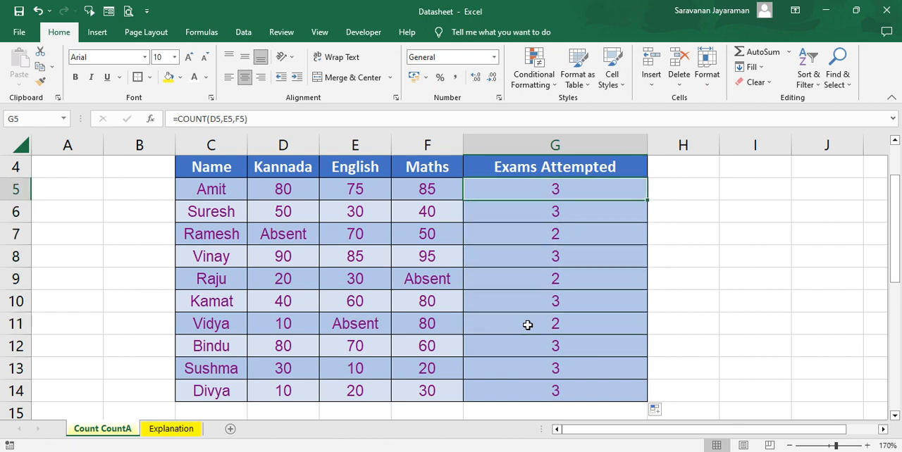
Step: Replace the G5 formula with =COUNT(D5:F5), using a single range for the three subject scores
{"action": "type", "text": "="}
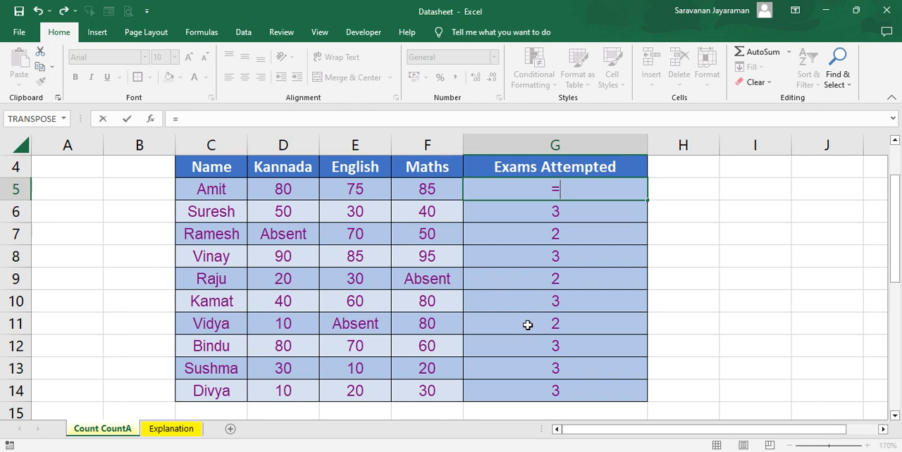
{"action": "type", "text": "coun"}
{"action": "key", "text": "Tab"}
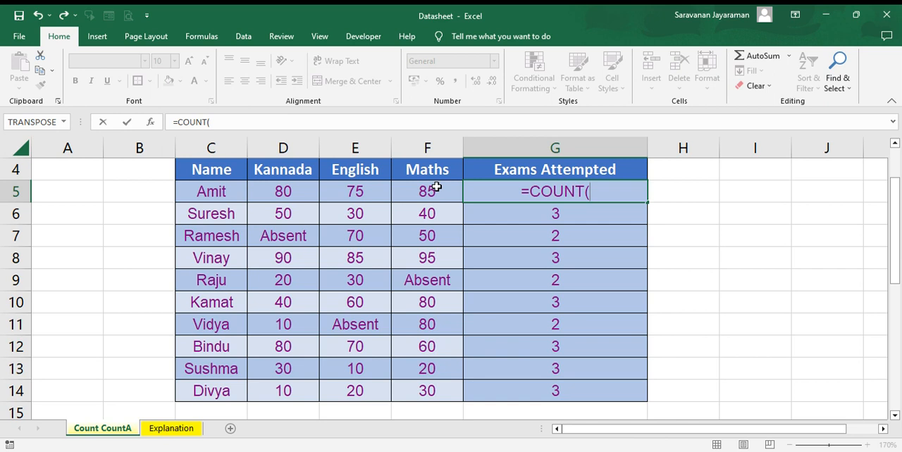
{"action": "left_click", "coordinate": [278, 192]}
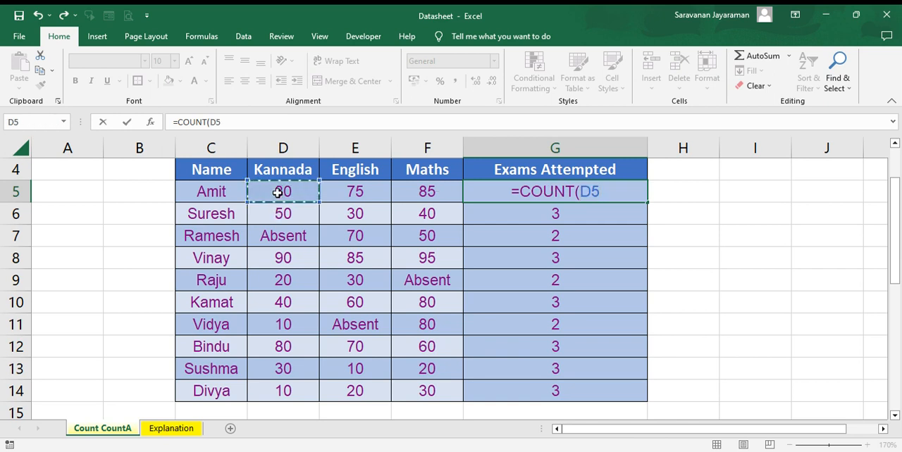
{"action": "type", "text": ":"}
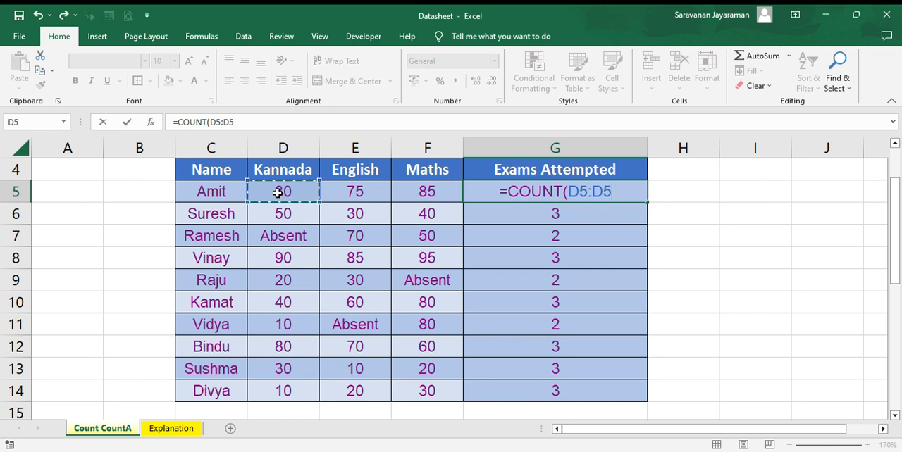
{"action": "key", "text": "BackSpace"}
{"action": "key", "text": "BackSpace"}
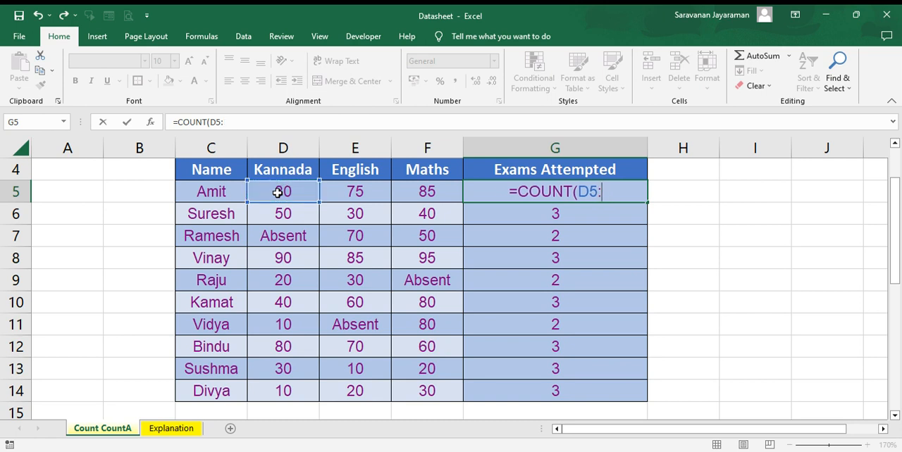
{"action": "type", "text": "F"}
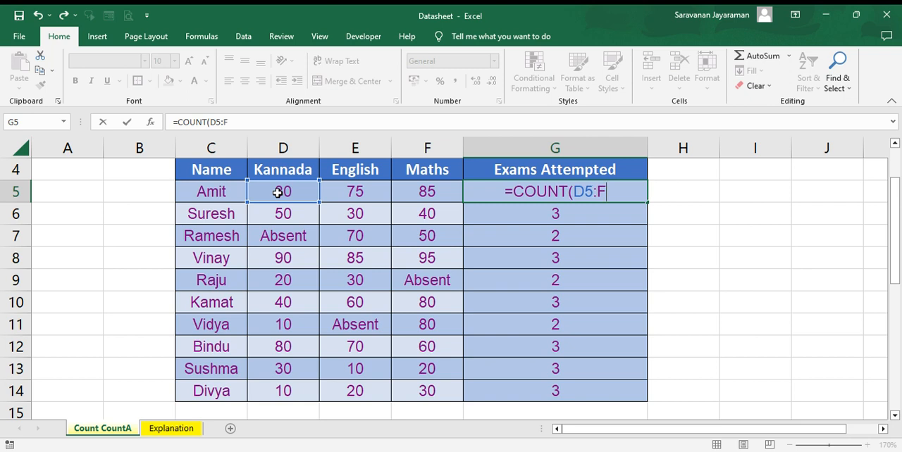
{"action": "type", "text": "5"}
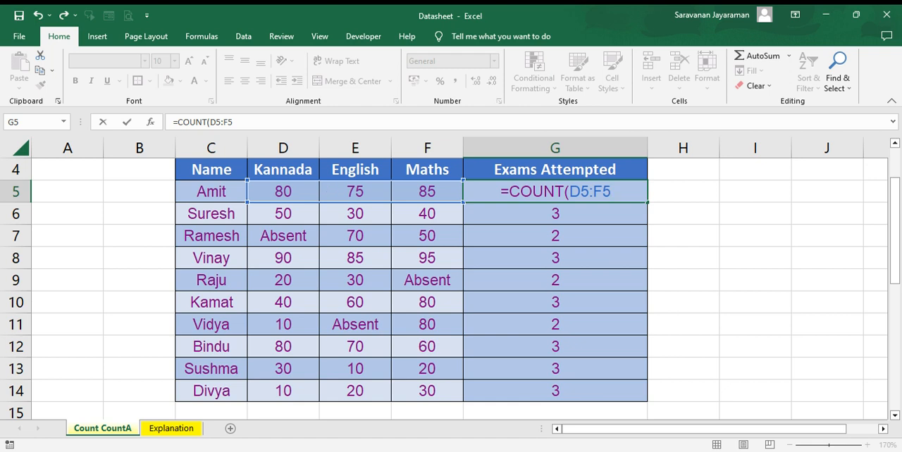
{"action": "type", "text": ")"}
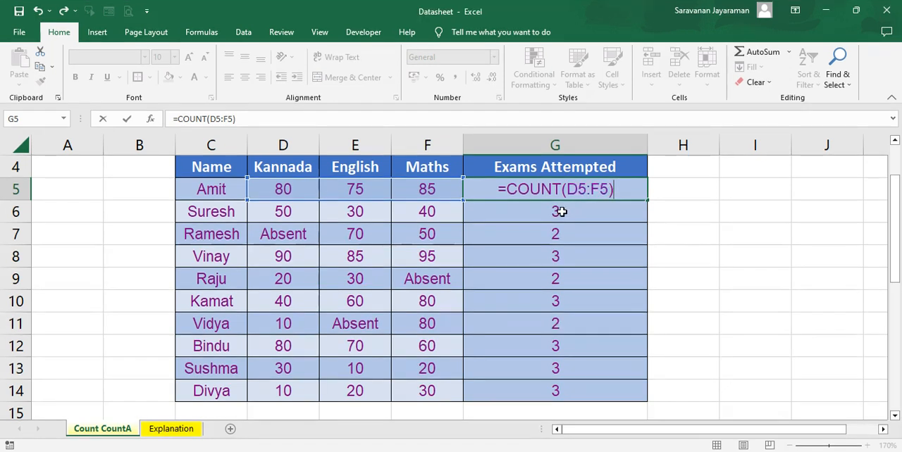
{"action": "key", "text": "Return"}
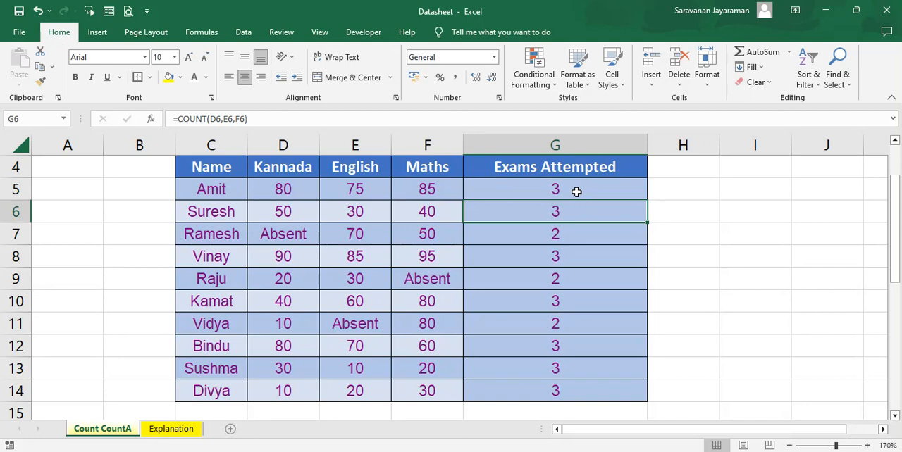
Step: Fill the range-based COUNT formula from G5 down through G14 and step through the filled cells
{"action": "left_click", "coordinate": [576, 192]}
{"action": "double_click", "coordinate": [647, 200]}
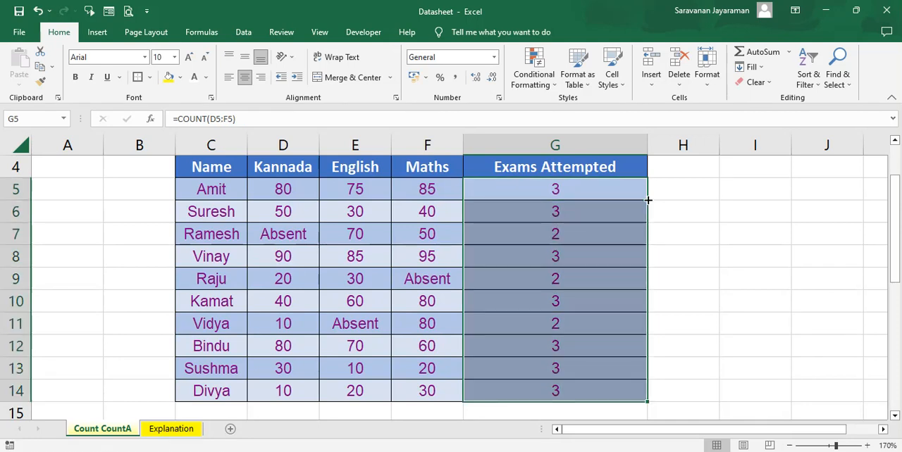
{"action": "key", "text": "Down"}
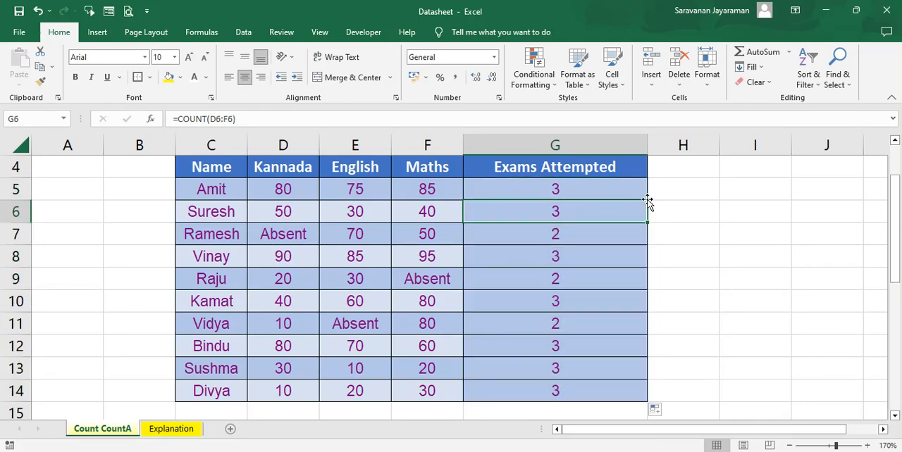
{"action": "key", "text": "Down"}
{"action": "key", "text": "Down"}
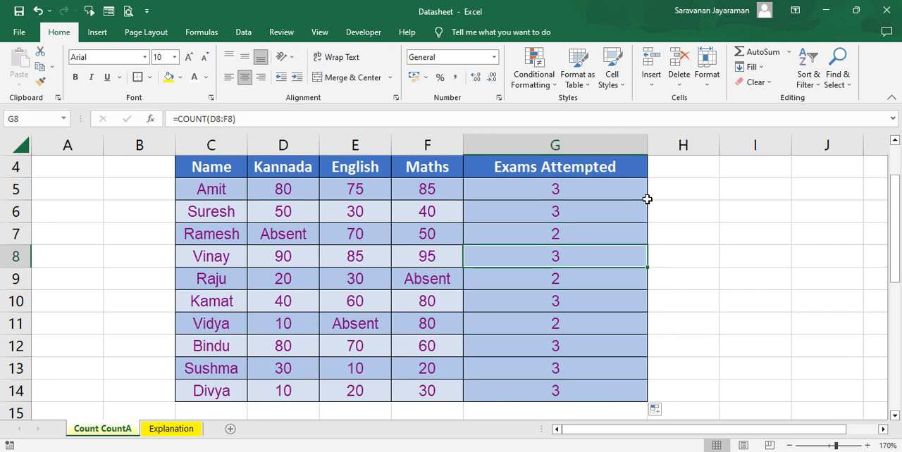
{"action": "key", "text": "Down"}
{"action": "key", "text": "Down"}
{"action": "key", "text": "Down"}
{"action": "key", "text": "Down"}
{"action": "key", "text": "Down"}
{"action": "key", "text": "Down"}
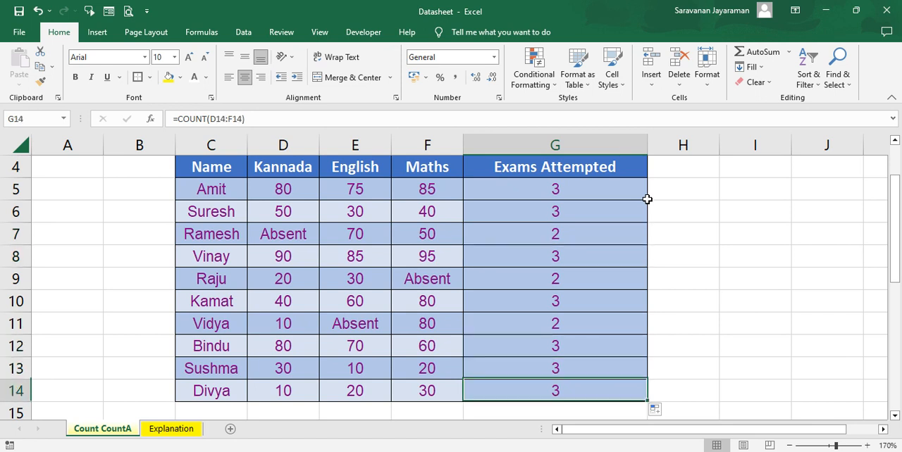
Step: Move down to the second student table below the first and its Exams Attempted column
{"action": "key", "text": "Down"}
{"action": "key", "text": "Down"}
{"action": "key", "text": "Down"}
{"action": "key", "text": "Down"}
{"action": "key", "text": "Down"}
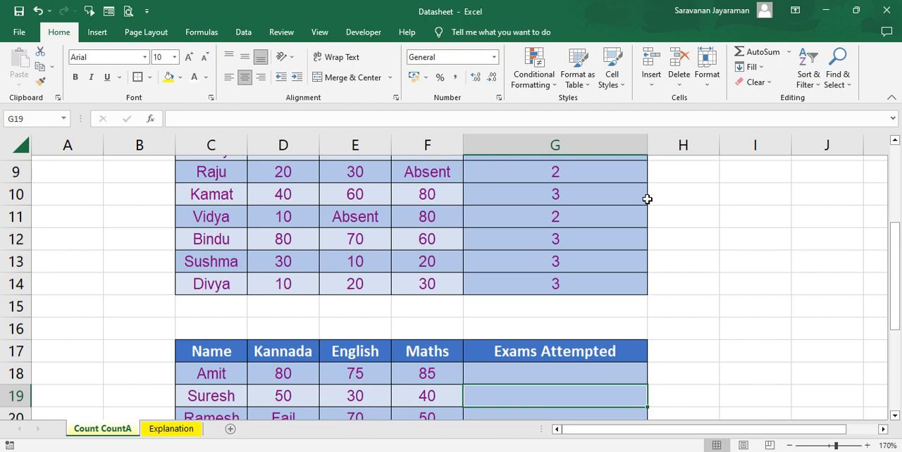
{"action": "scroll", "coordinate": [647, 199], "scroll_direction": "down", "scroll_amount": 3}
{"action": "key", "text": "Up"}
{"action": "key", "text": "Up"}
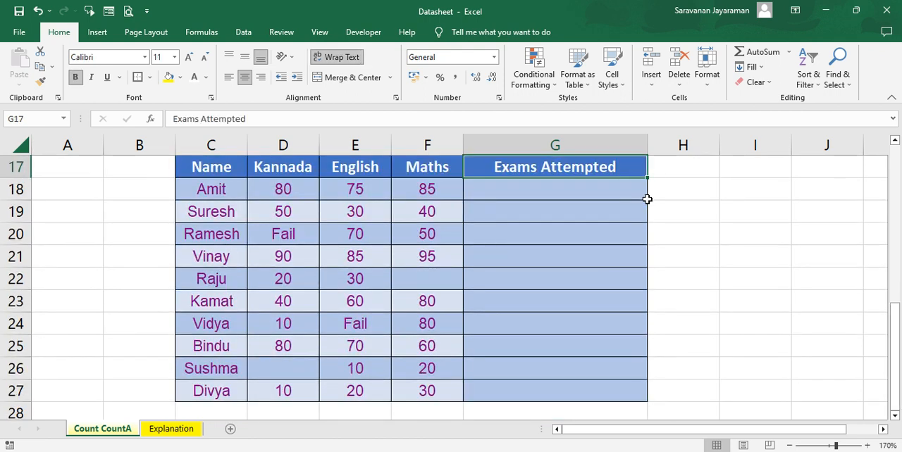
{"action": "key", "text": "Down"}
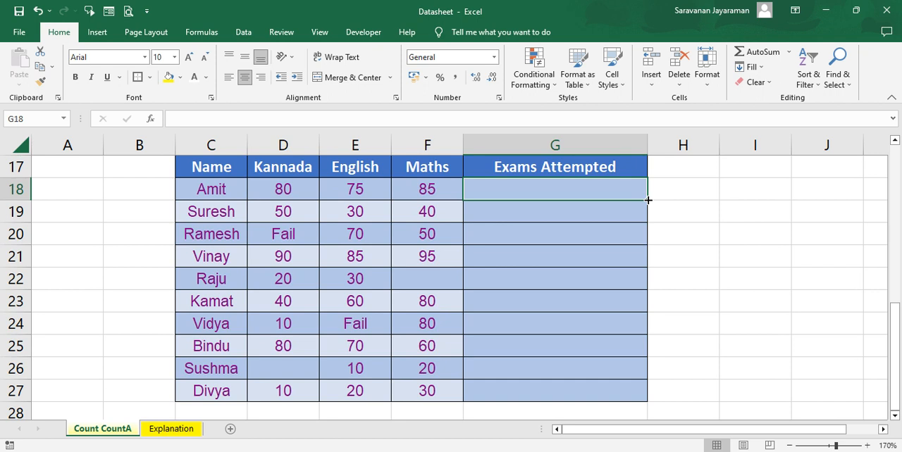
Step: Enter =COUNT(D18,E18,F18) in G18 to count Amit's numeric exam scores in the second table
{"action": "left_click", "coordinate": [593, 230]}
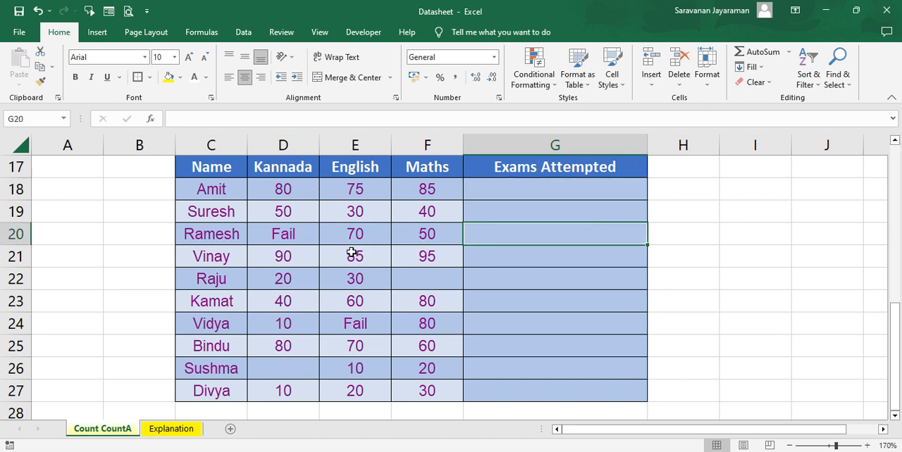
{"action": "double_click", "coordinate": [486, 194]}
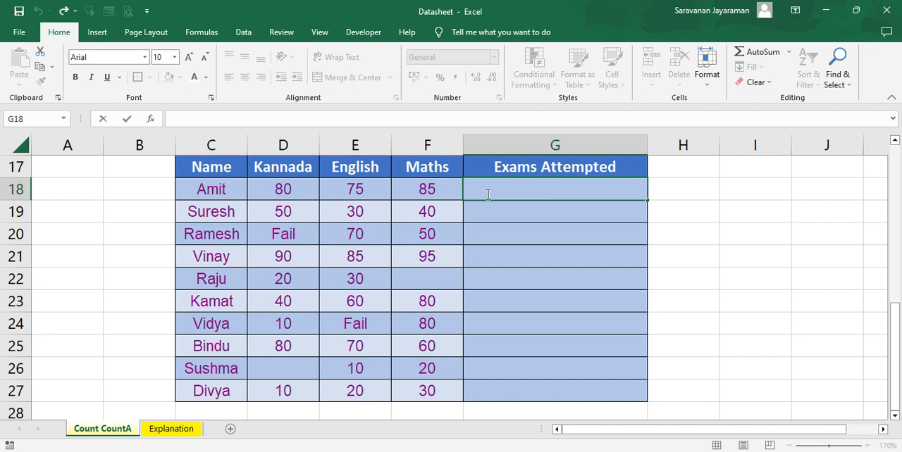
{"action": "key", "text": "Return"}
{"action": "left_click", "coordinate": [487, 194]}
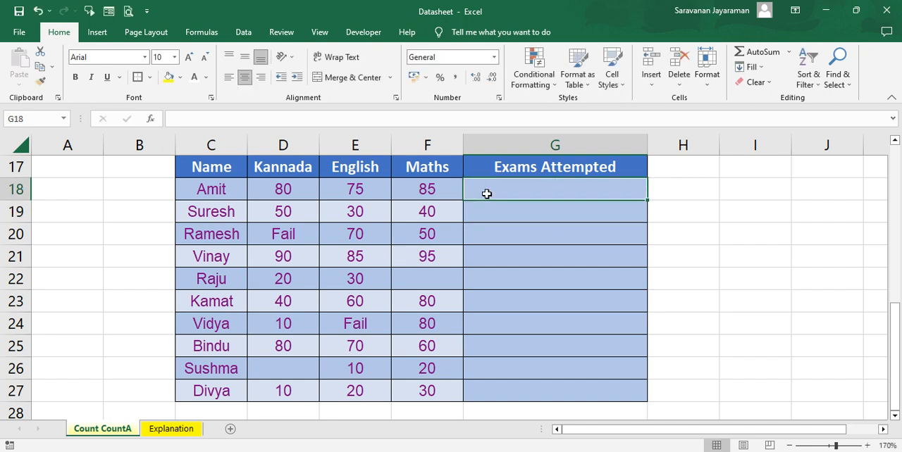
{"action": "type", "text": "=cou"}
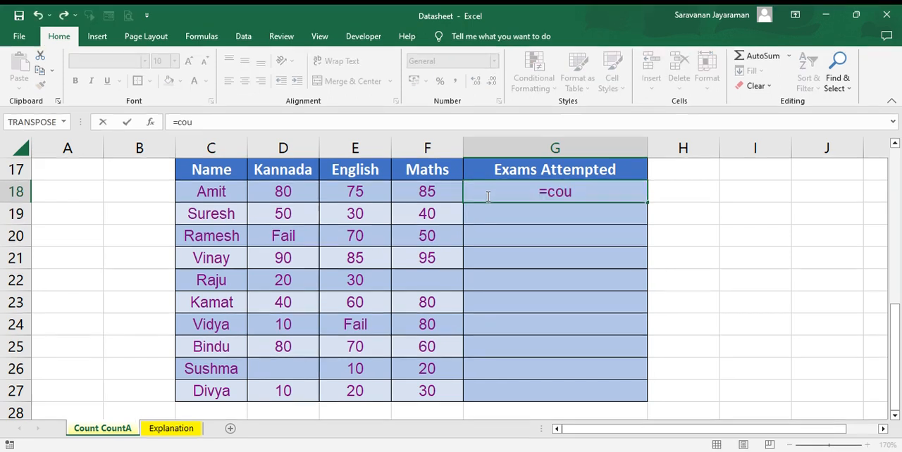
{"action": "key", "text": "Tab"}
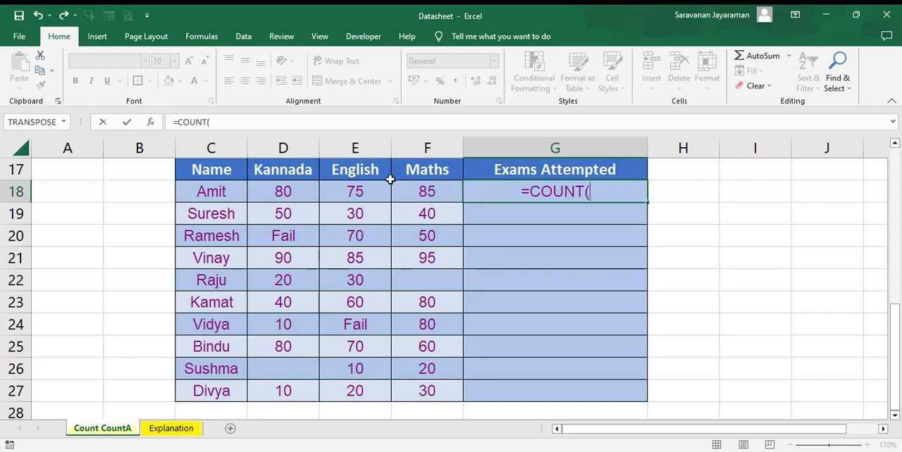
{"action": "left_click", "coordinate": [287, 191]}
{"action": "type", "text": ","}
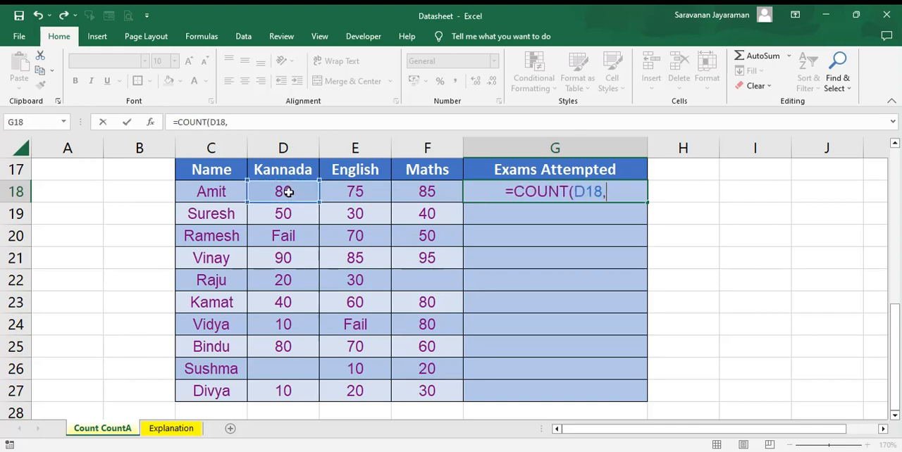
{"action": "left_click", "coordinate": [349, 194]}
{"action": "type", "text": ","}
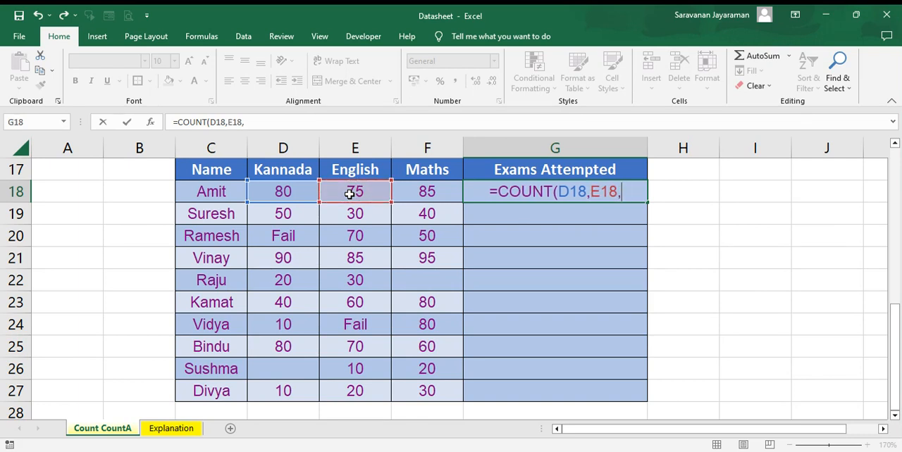
{"action": "left_click", "coordinate": [413, 191]}
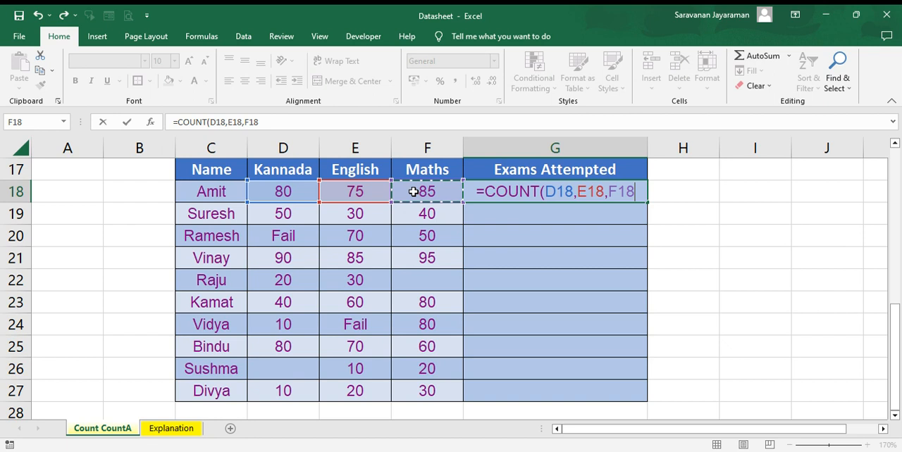
{"action": "type", "text": ")"}
{"action": "key", "text": "Return"}
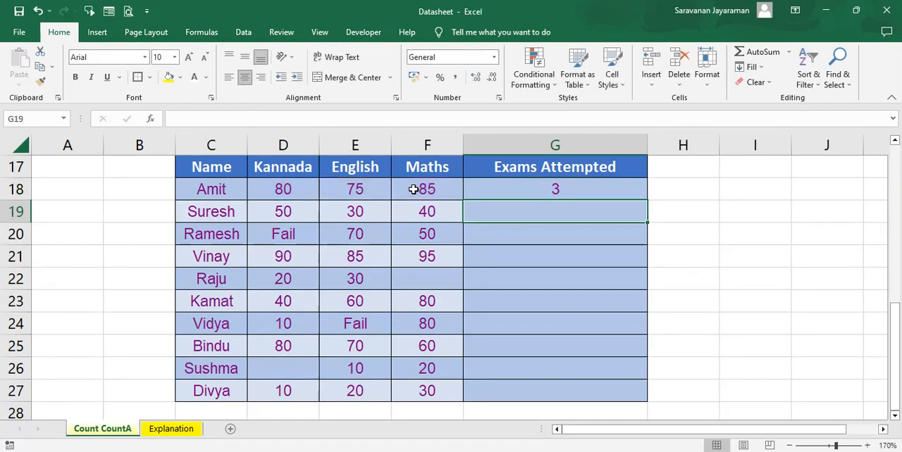
Step: Fill the G18 COUNT formula down through G27 and inspect Ramesh's formula in G20
{"action": "left_click", "coordinate": [636, 197]}
{"action": "double_click", "coordinate": [647, 201]}
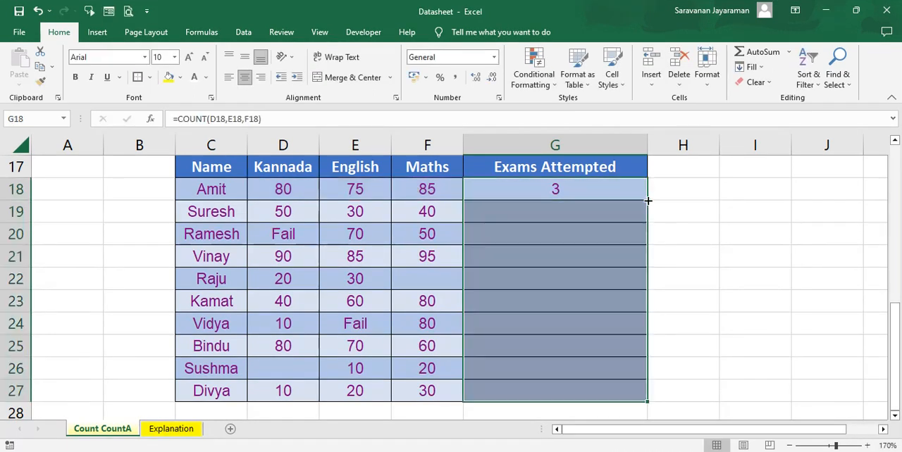
{"action": "left_click", "coordinate": [558, 233]}
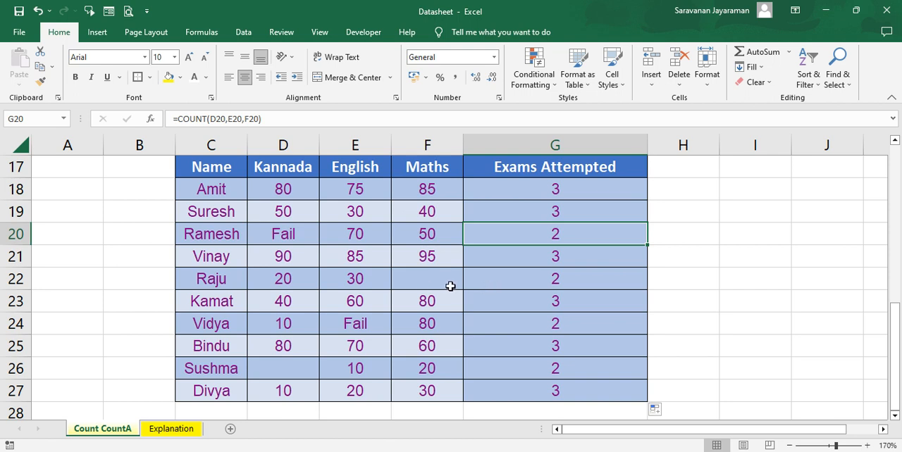
Step: Replace the G18 formula with =COUNTA(D18,E18,F18) to count all non-empty score cells
{"action": "left_click", "coordinate": [540, 187]}
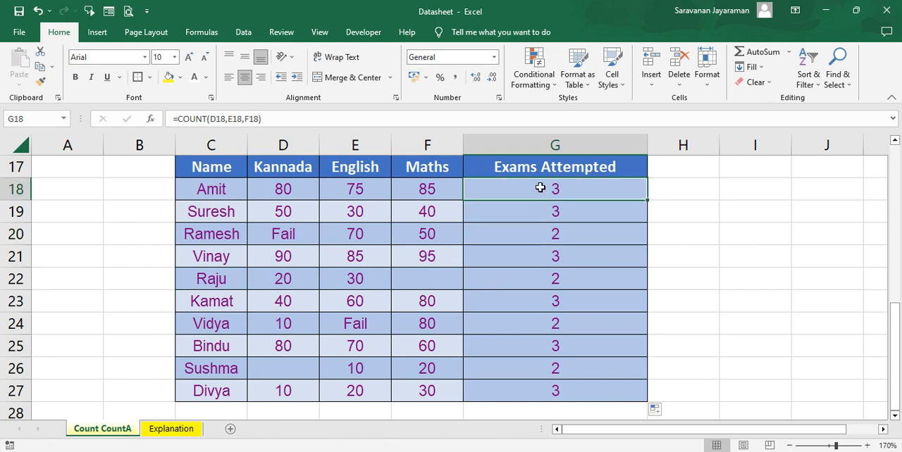
{"action": "type", "text": "="}
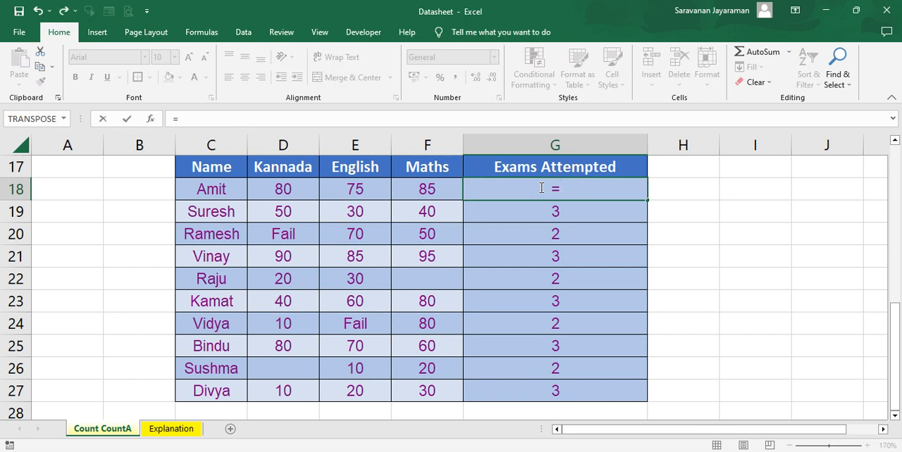
{"action": "type", "text": "coun"}
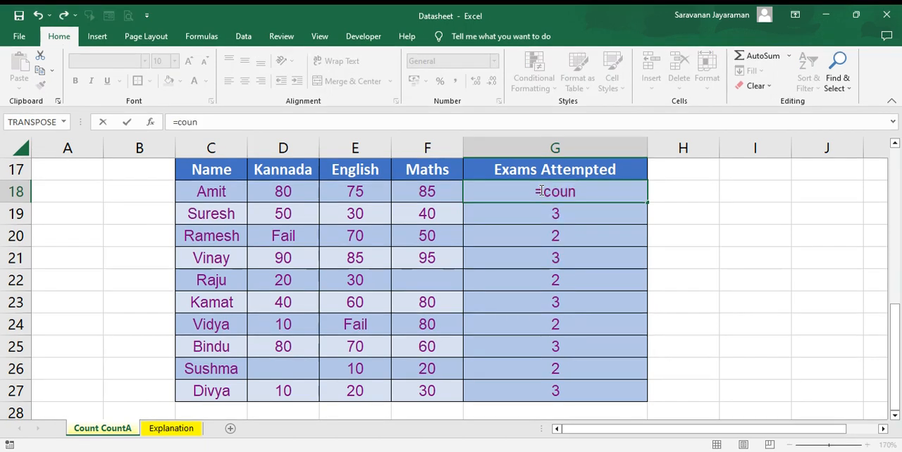
{"action": "type", "text": "ta"}
{"action": "key", "text": "Tab"}
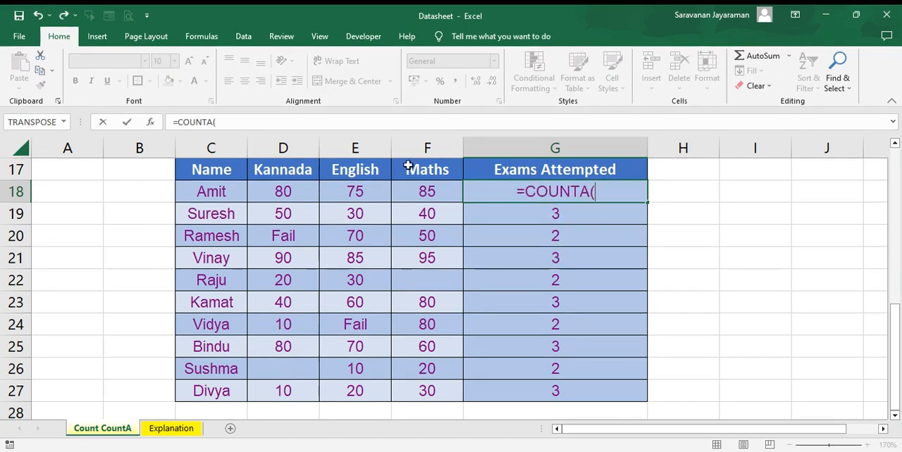
{"action": "left_click", "coordinate": [290, 191]}
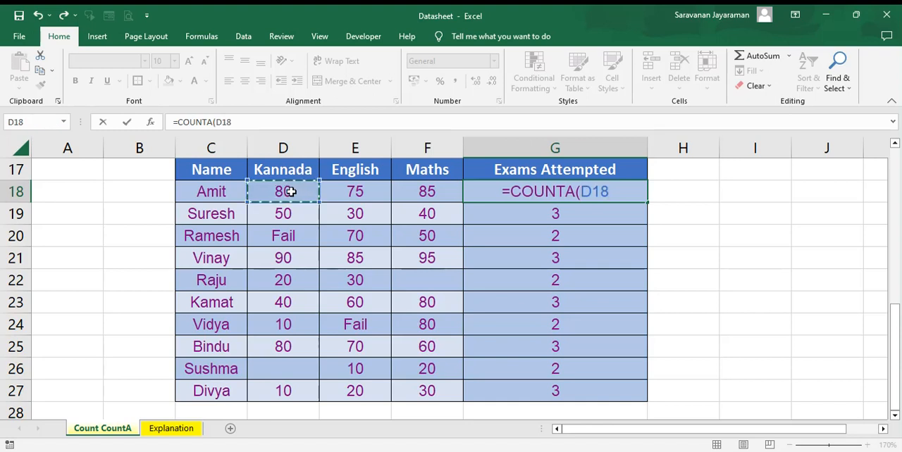
{"action": "type", "text": ","}
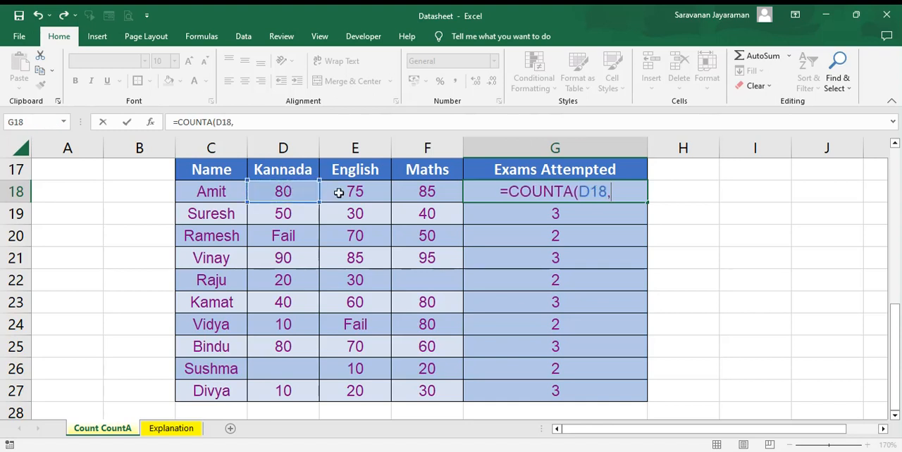
{"action": "left_click", "coordinate": [339, 193]}
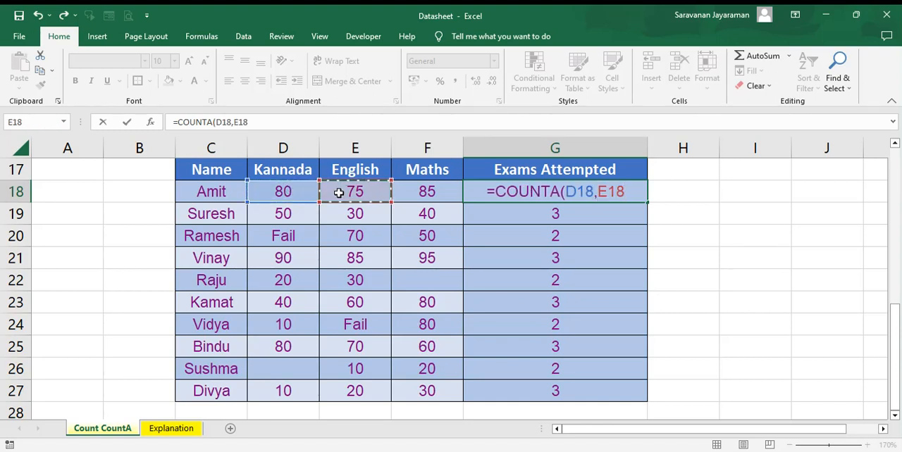
{"action": "type", "text": ","}
{"action": "left_click", "coordinate": [419, 194]}
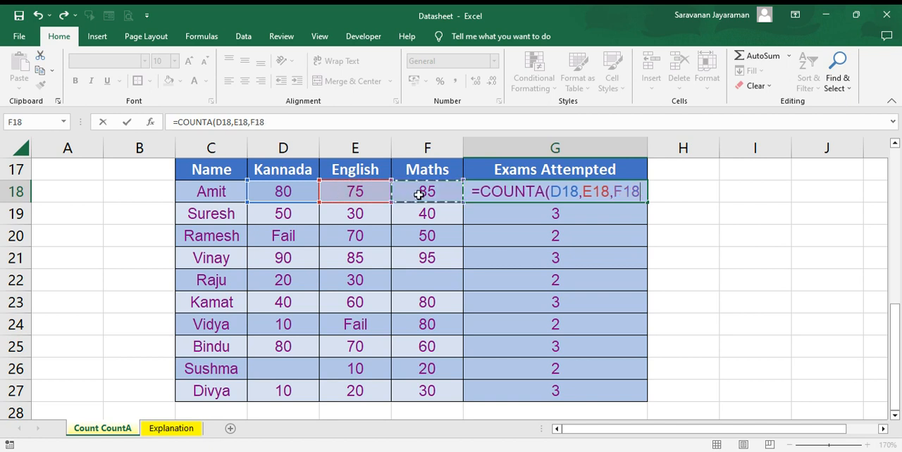
{"action": "type", "text": ")"}
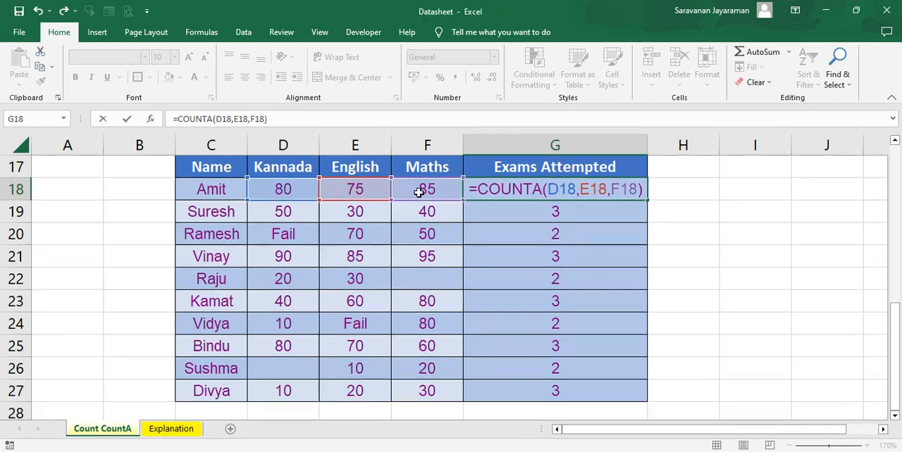
{"action": "key", "text": "Return"}
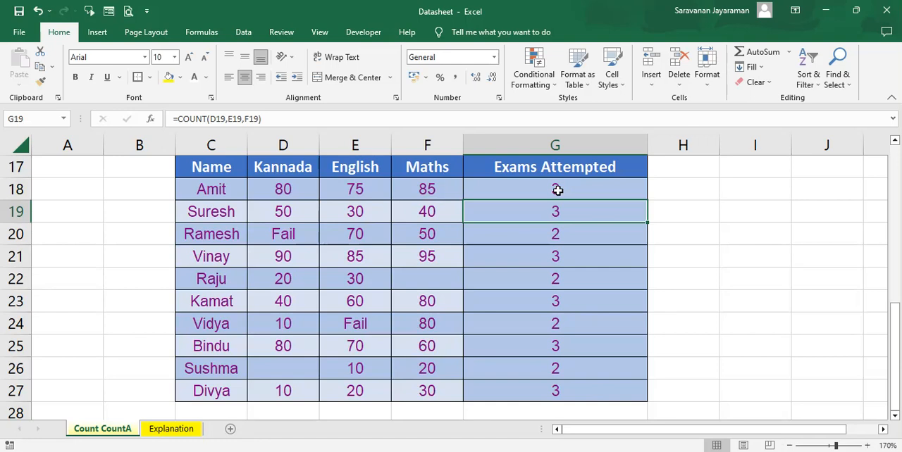
Step: Fill the COUNTA formula from G18 down through G27 of the second table
{"action": "left_click", "coordinate": [556, 189]}
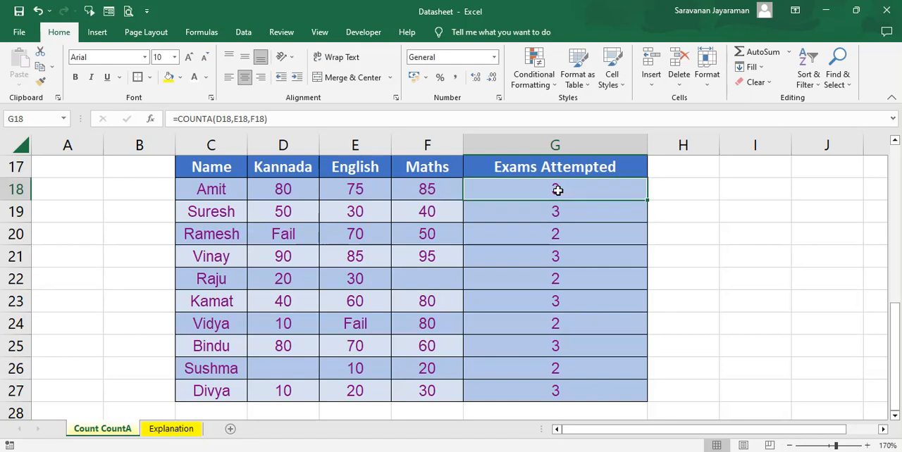
{"action": "double_click", "coordinate": [647, 202]}
{"action": "left_click", "coordinate": [646, 206]}
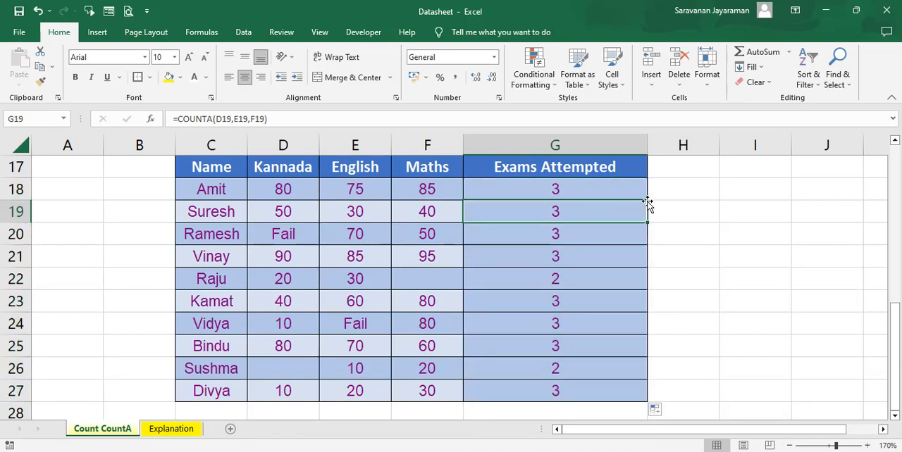
Step: Examine the Fail and blank score cells against their COUNTA results in rows 20 to 26
{"action": "left_click", "coordinate": [292, 240]}
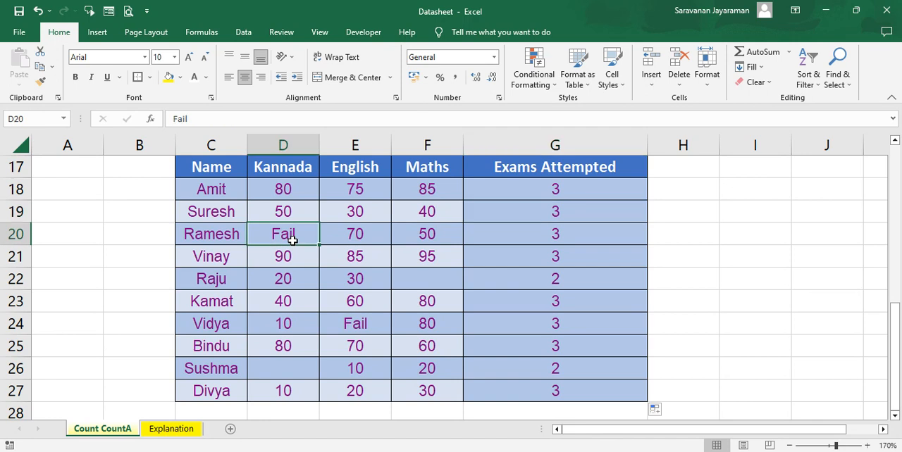
{"action": "key", "text": "Right"}
{"action": "key", "text": "Right"}
{"action": "key", "text": "Right"}
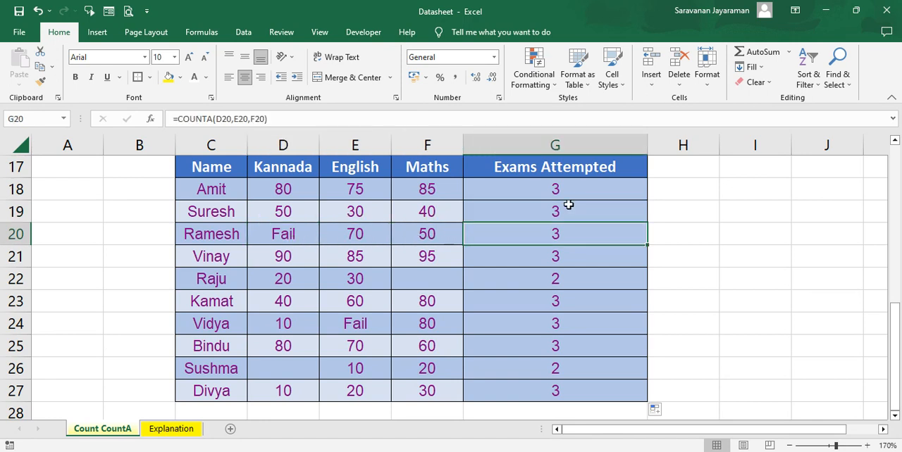
{"action": "left_click", "coordinate": [414, 278]}
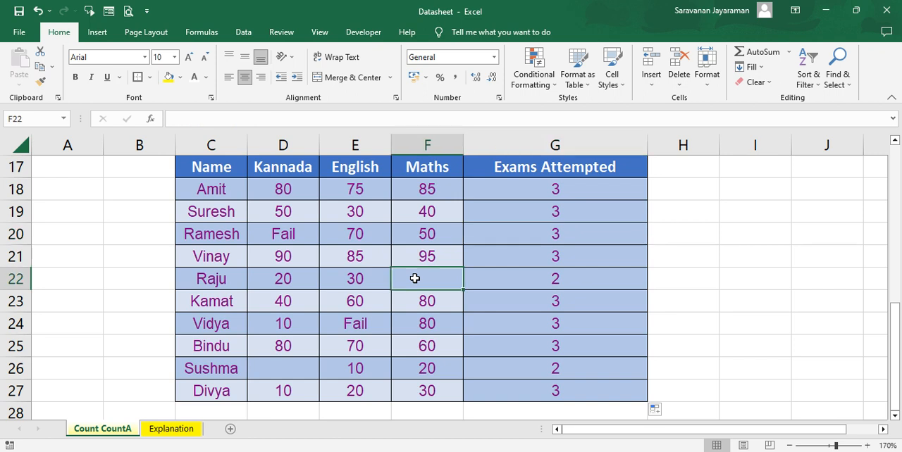
{"action": "left_click", "coordinate": [549, 279]}
{"action": "key", "text": "Down"}
{"action": "key", "text": "Down"}
{"action": "key", "text": "Down"}
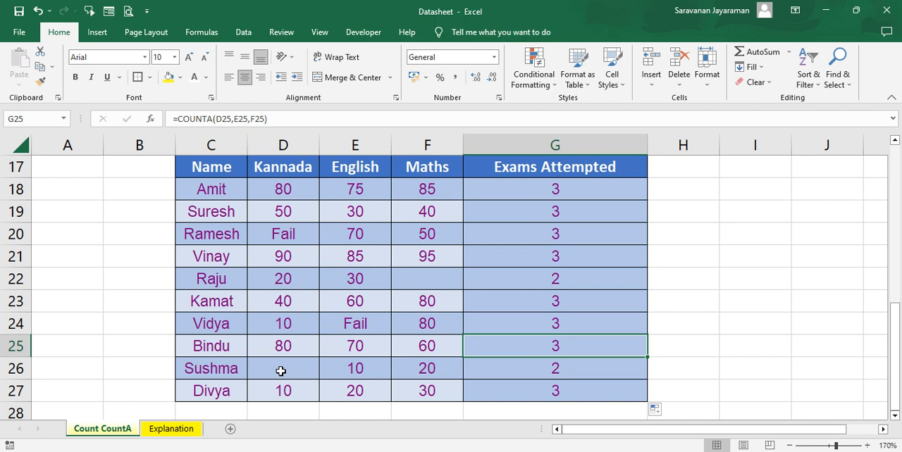
{"action": "left_click", "coordinate": [559, 369]}
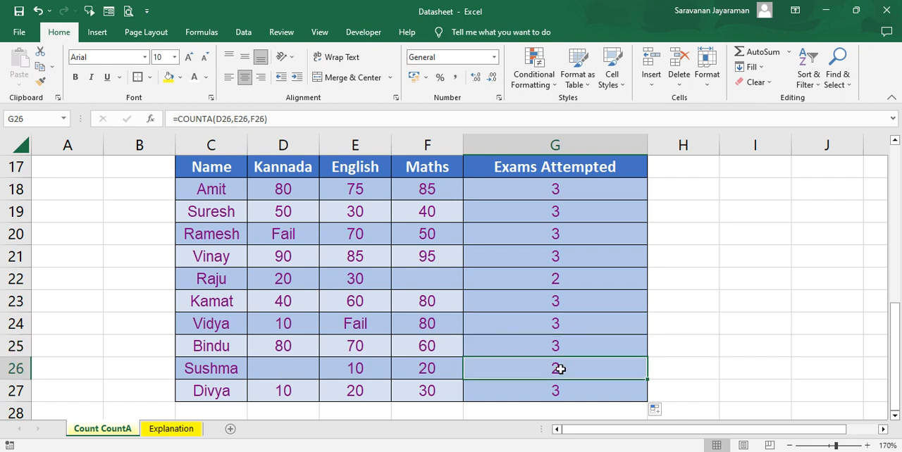